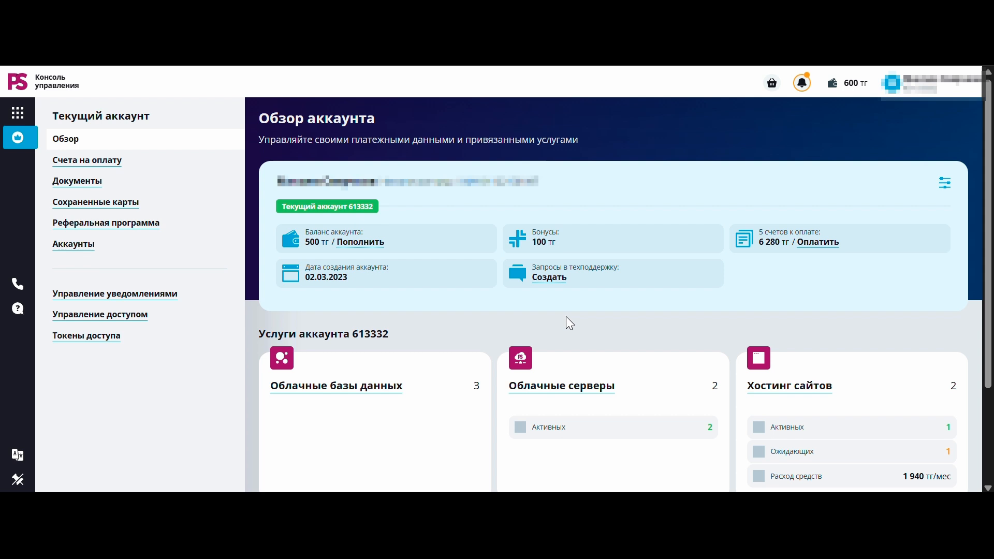
Open the Plesk control panel for the tamara.kz hosting subscription and go to the domain's backup and restore page
click(799, 393)
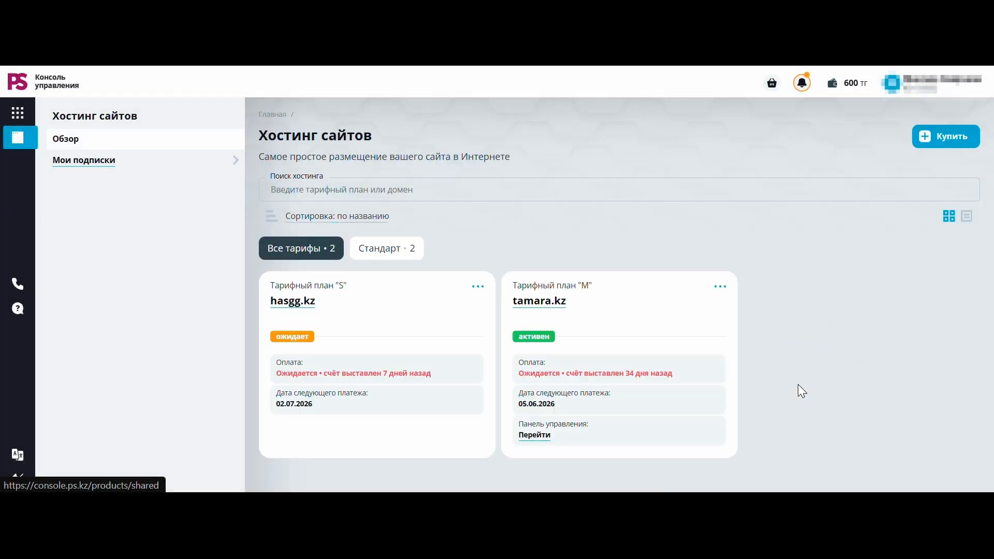
click(532, 355)
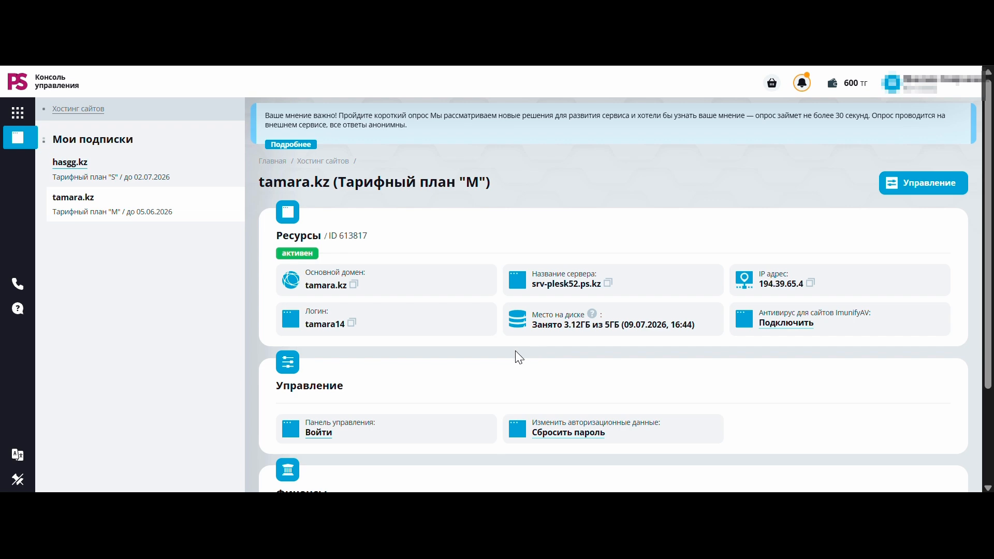
click(321, 437)
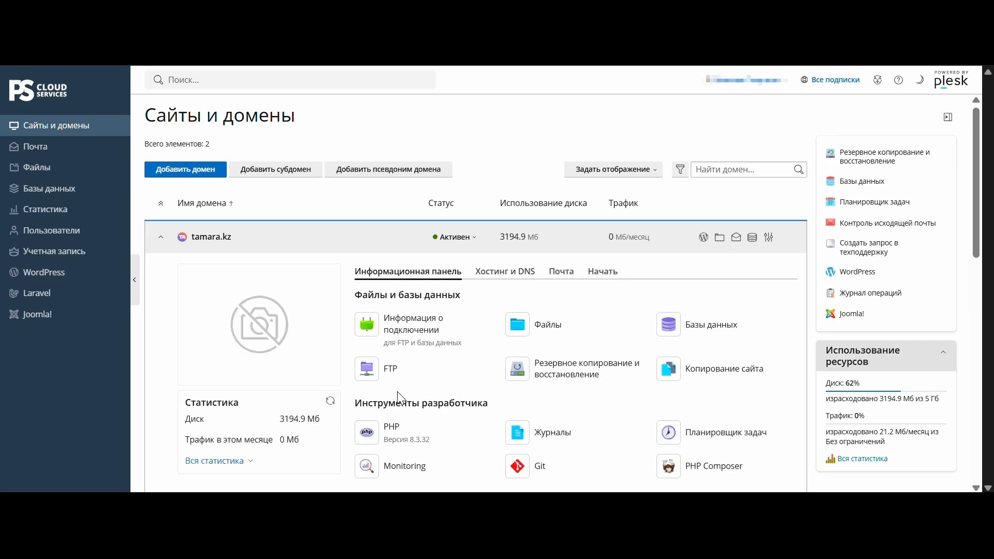
click(429, 282)
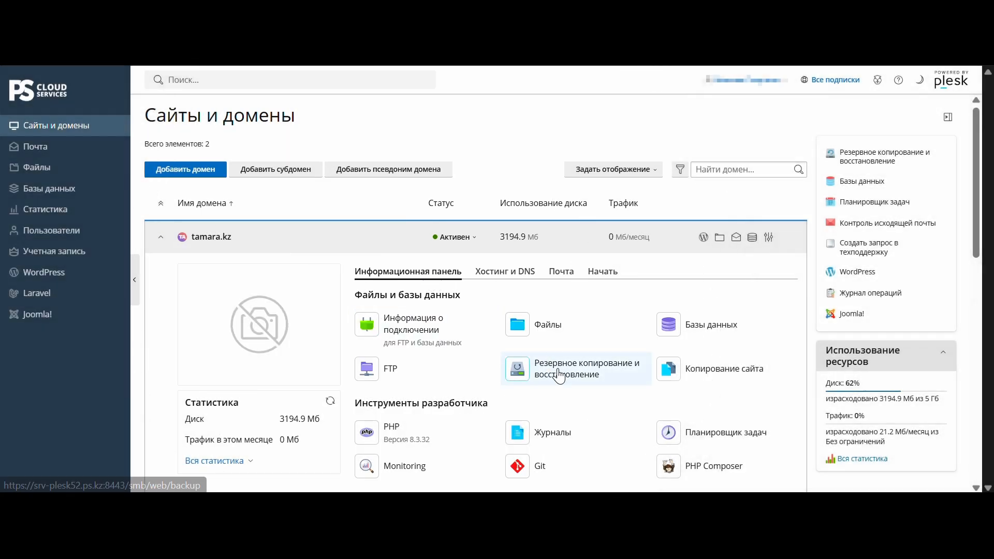
click(559, 373)
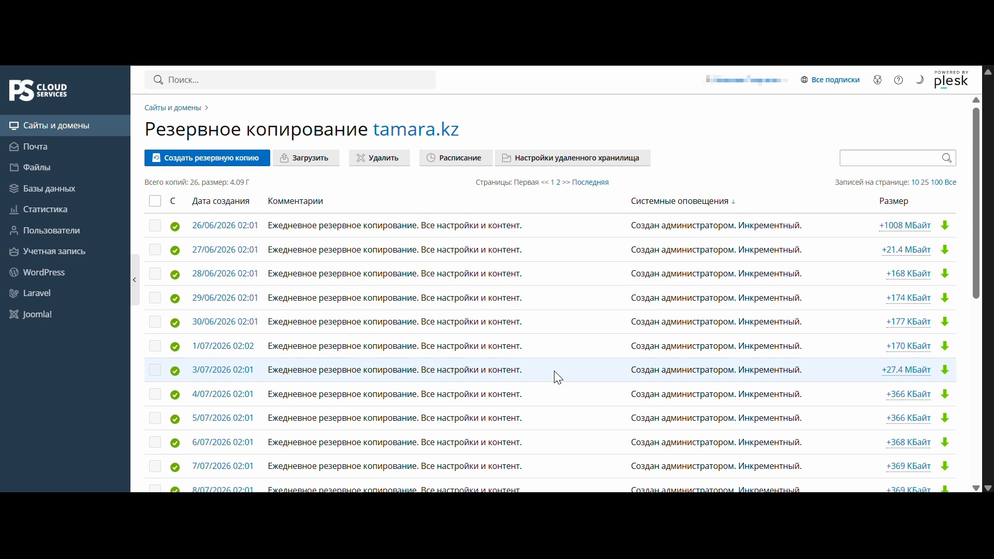
Examine the tamara.kz backup list, comparing administrator-created, incremental and full copies and their sizes
scroll(554, 377, down, 7)
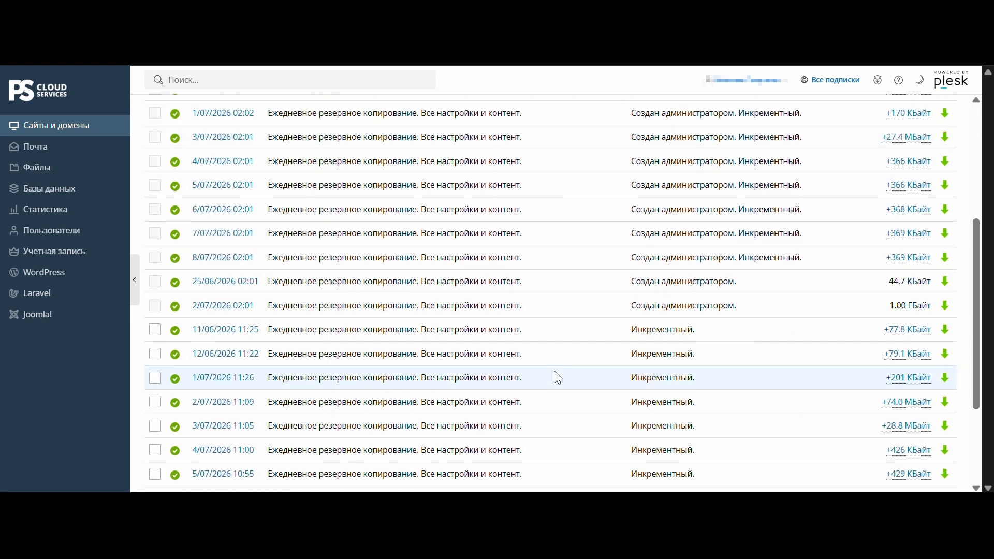
scroll(555, 376, up, 2)
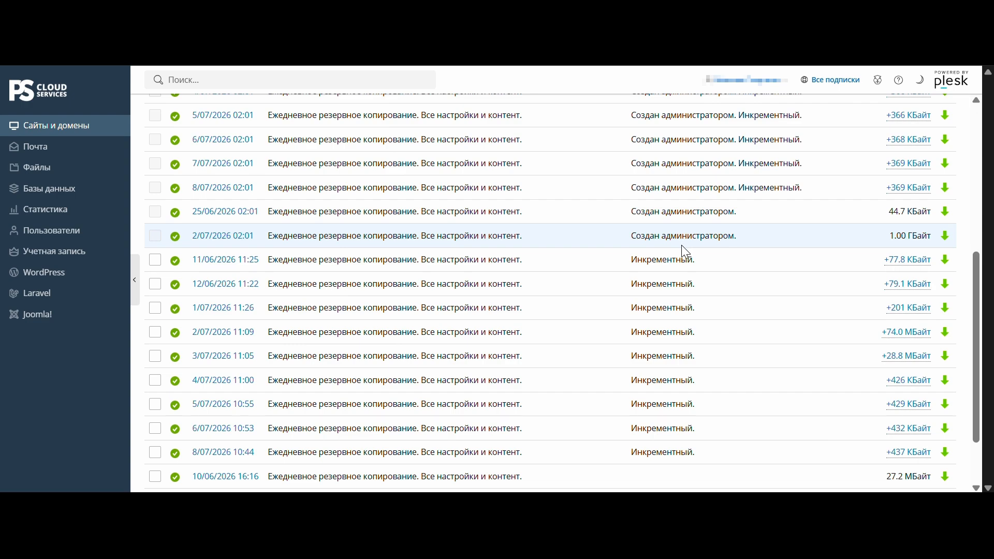
scroll(641, 377, down, 1)
key(ctrl)
key(ctrl)
scroll(654, 407, up, 1)
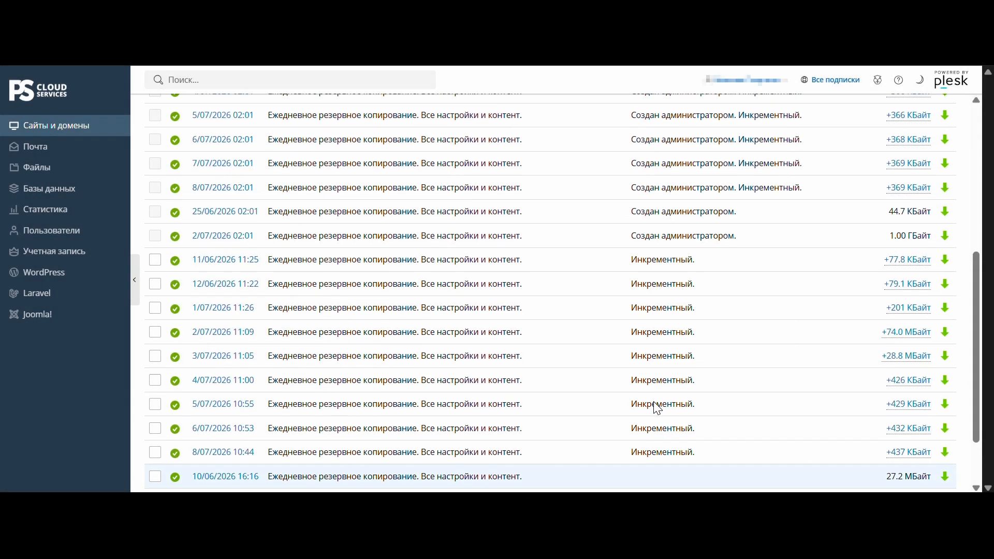
key(ctrl)
key(ctrl)
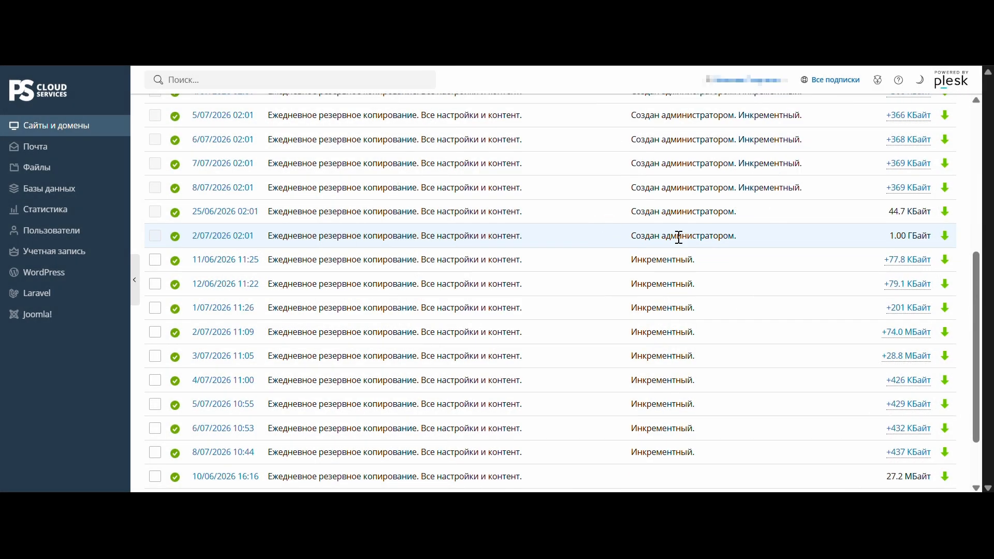
scroll(675, 249, down, 2)
key(ctrl)
key(ctrl)
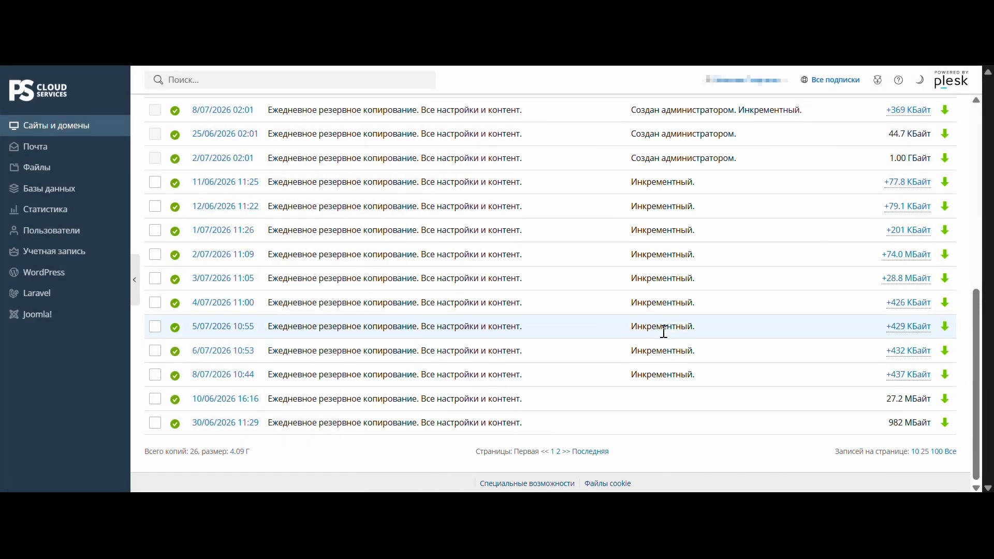
key(ctrl)
key(ctrl)
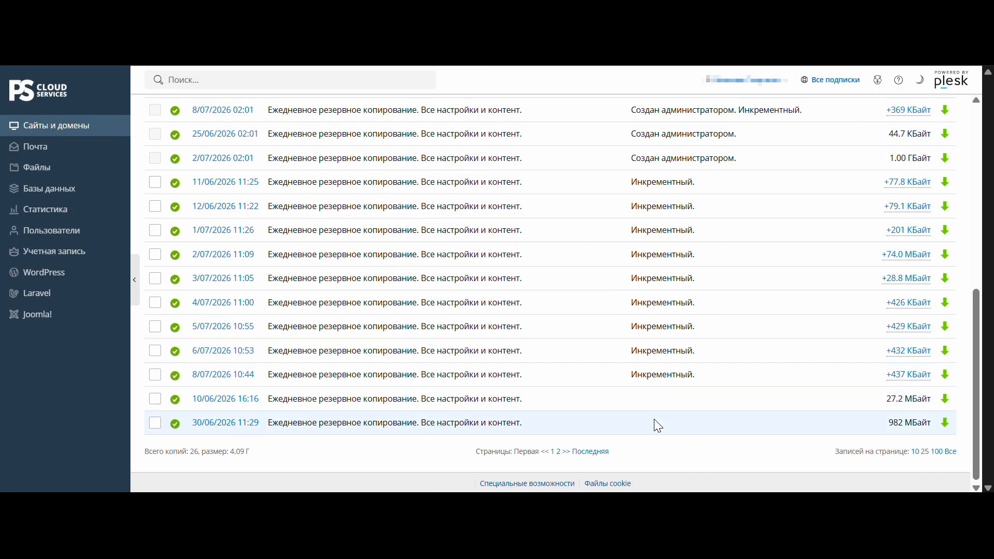
key(ctrl)
key(ctrl)
click(154, 423)
click(156, 426)
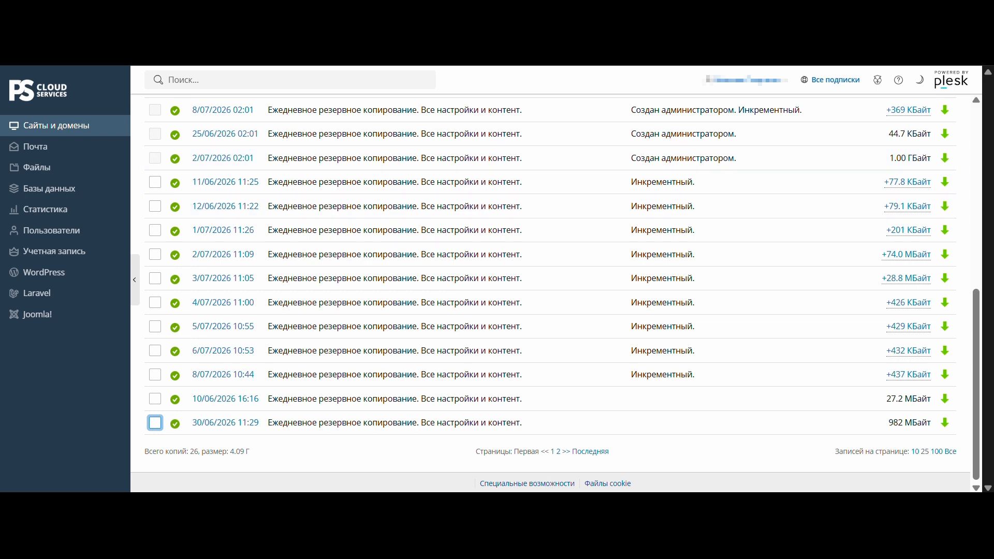
click(653, 394)
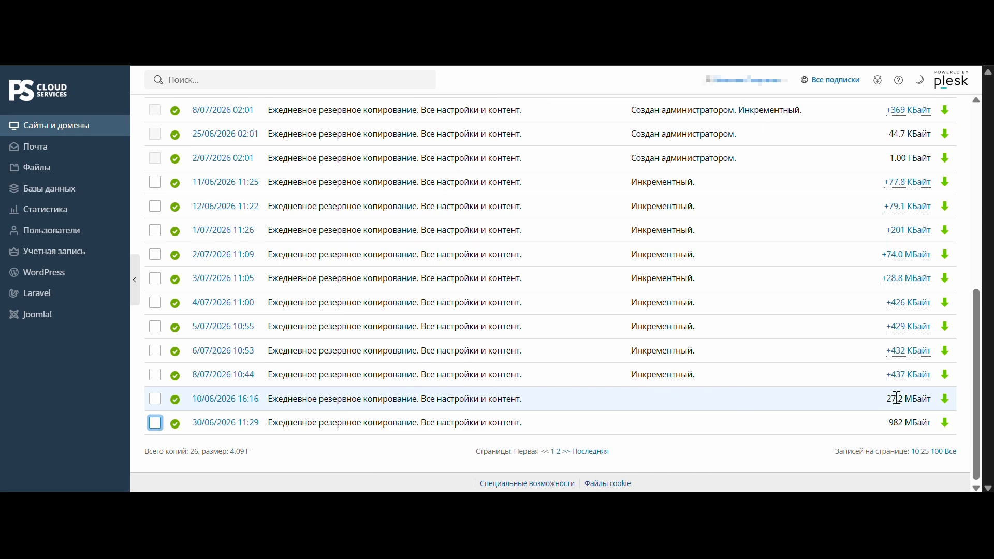
key(ctrl)
key(ctrl)
key(ctrl)
key(ctrl)
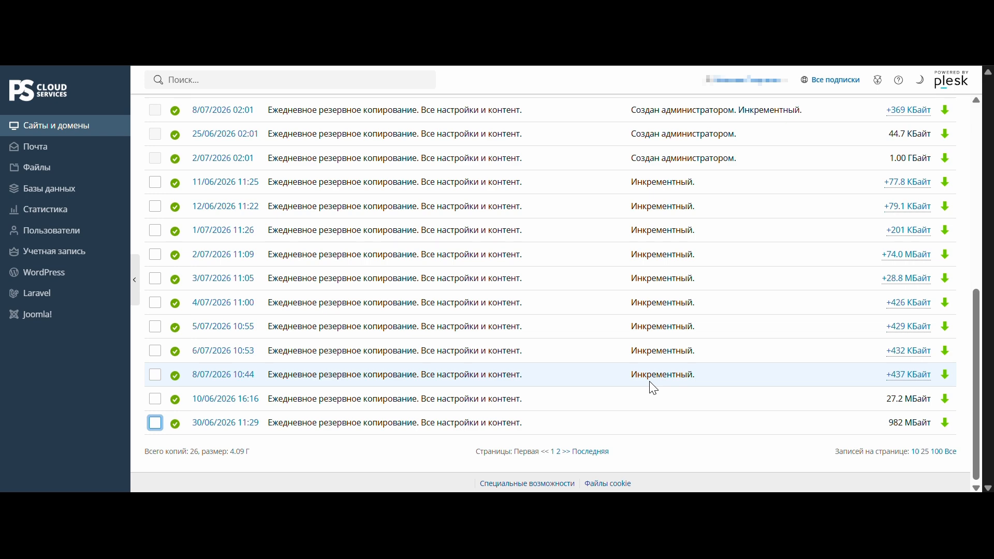
Open the daily scheduled backup settings and set the start hour to 07
scroll(651, 385, up, 7)
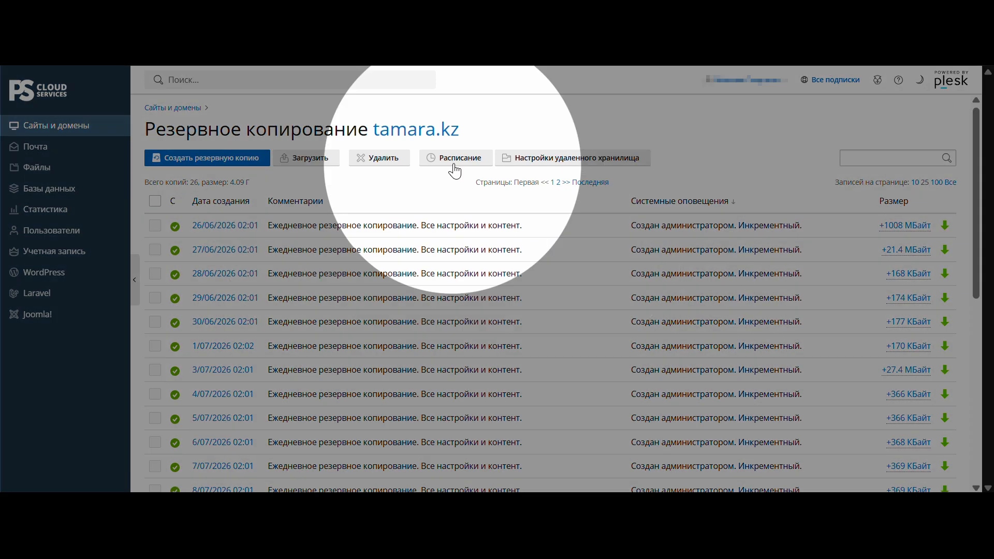
click(454, 164)
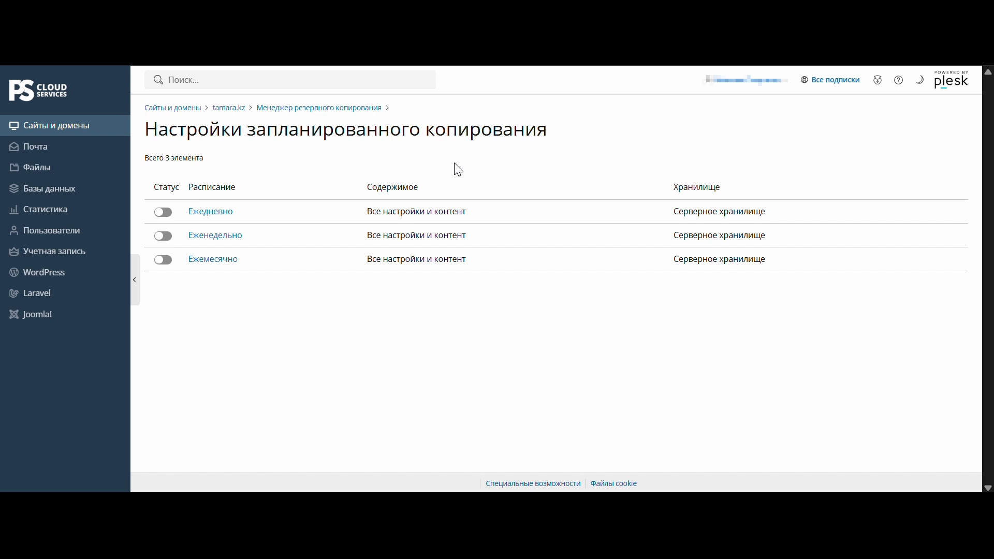
click(217, 221)
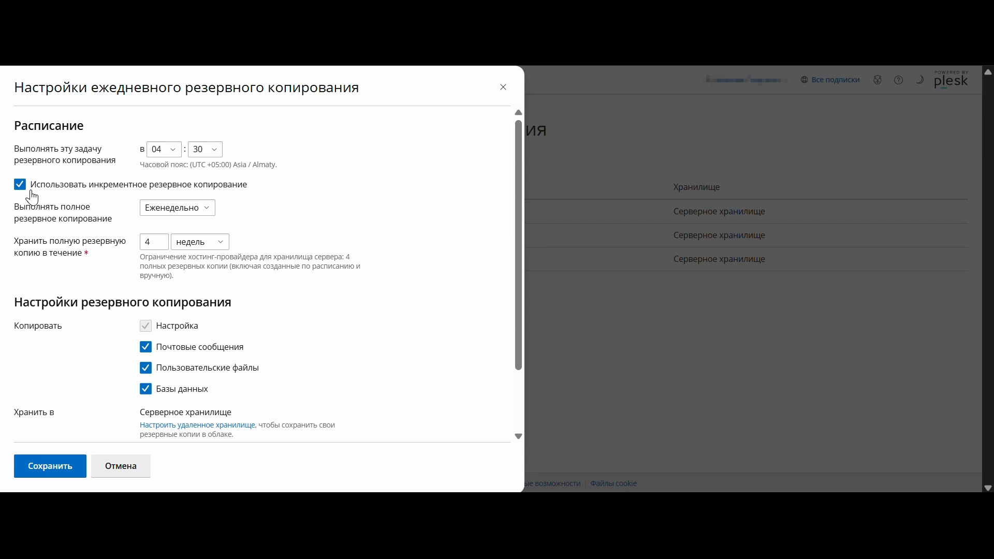
click(173, 149)
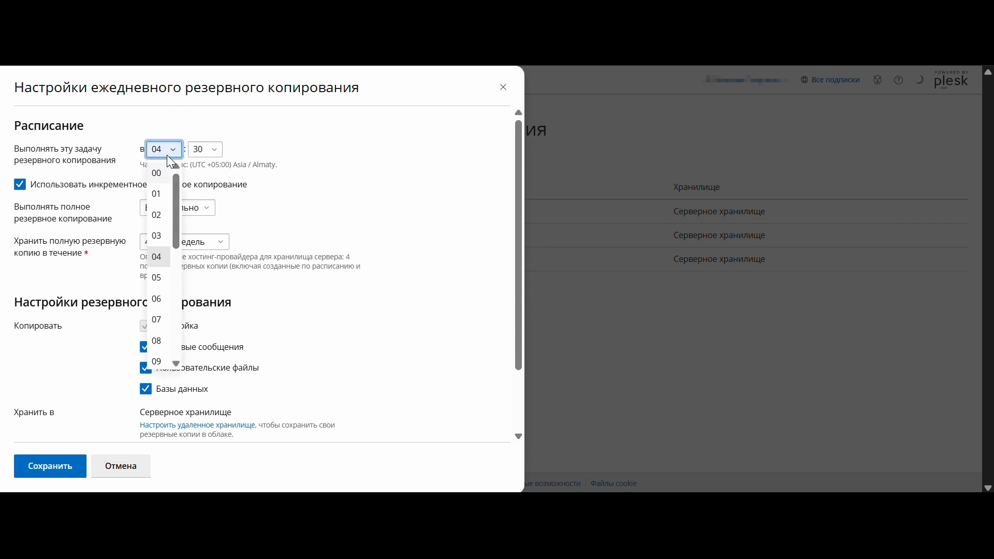
click(157, 319)
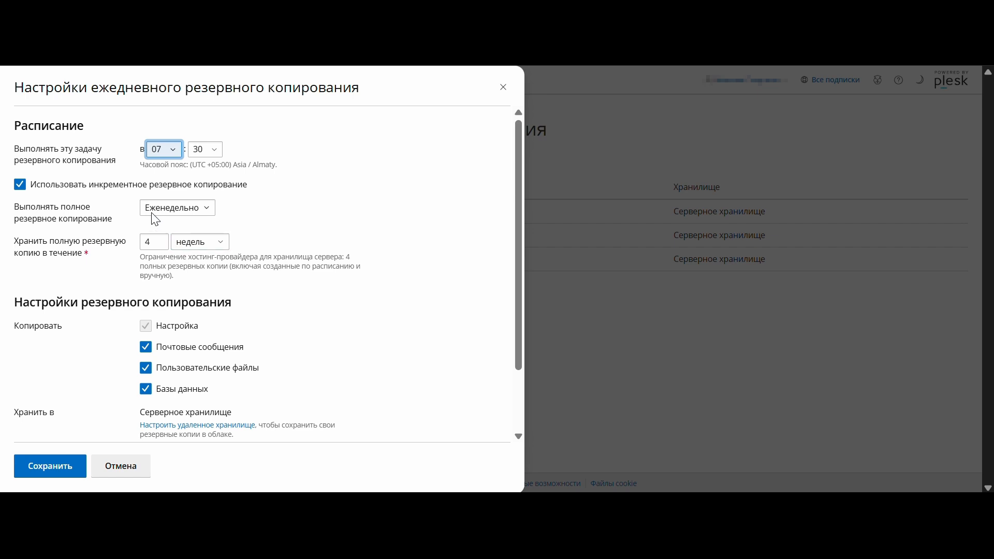
Set the retention period for full backups in the daily schedule to 3 months
click(159, 242)
key(BackSpace)
text(3)
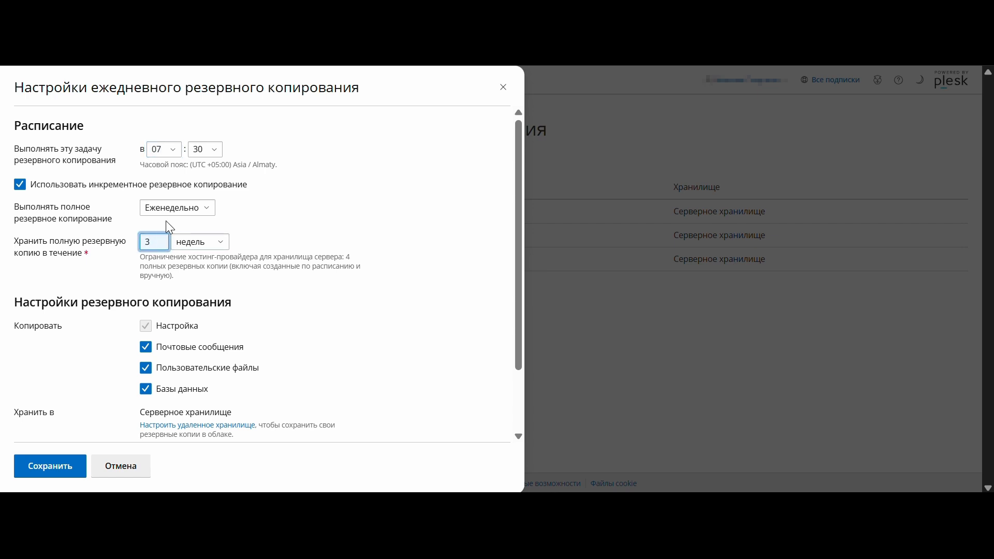
click(207, 240)
click(199, 285)
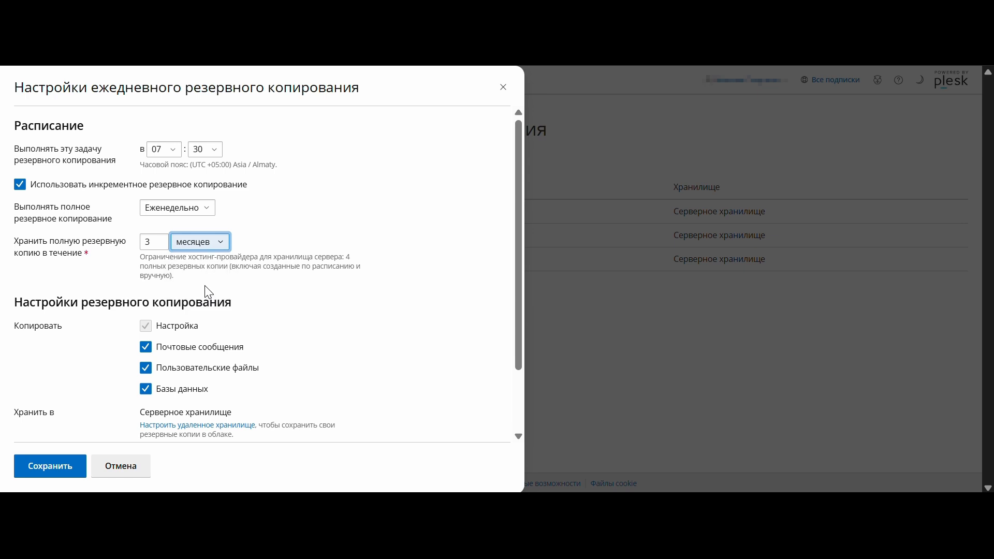
click(158, 249)
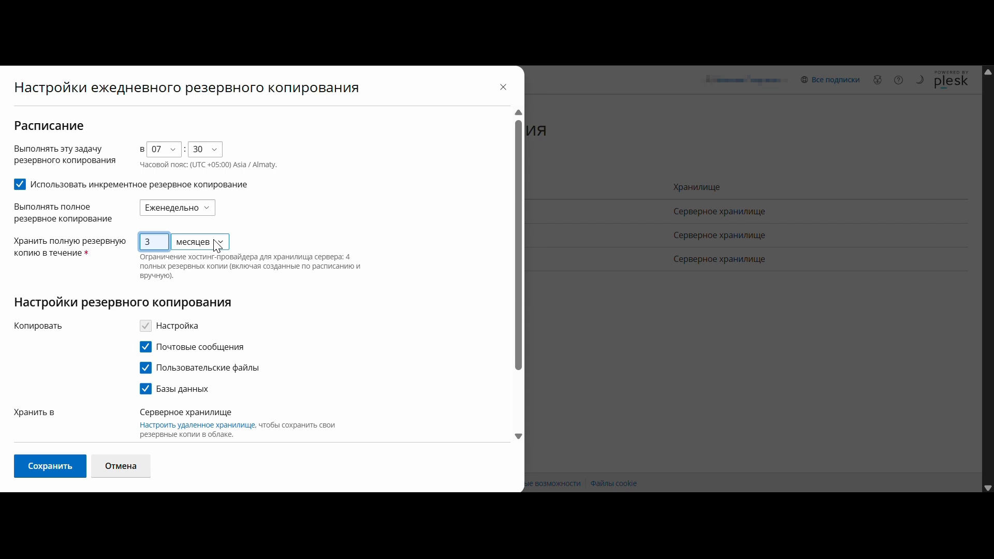
Enable exclusion of log files and of specific files plus e-mail error reports for the daily backup, and save the schedule
scroll(218, 247, down, 2)
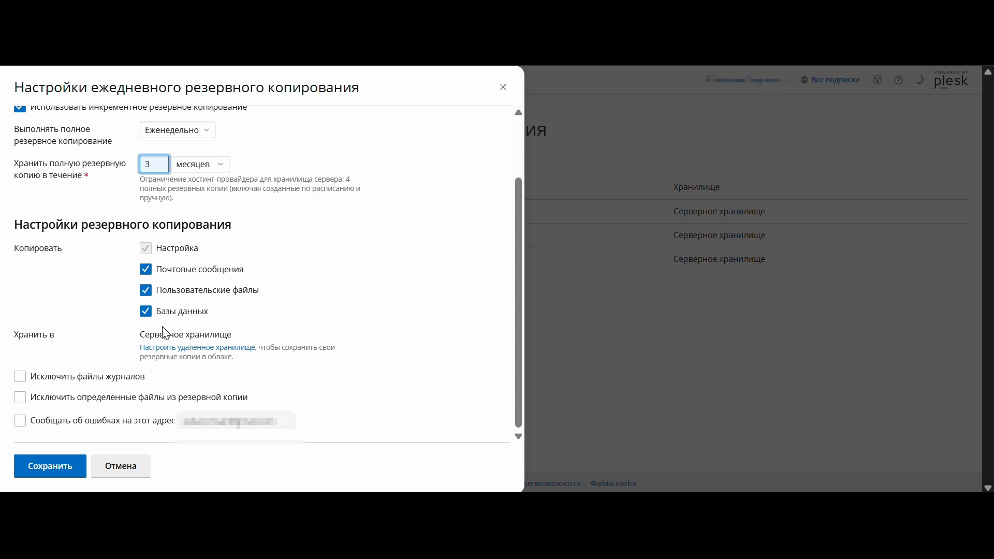
click(126, 384)
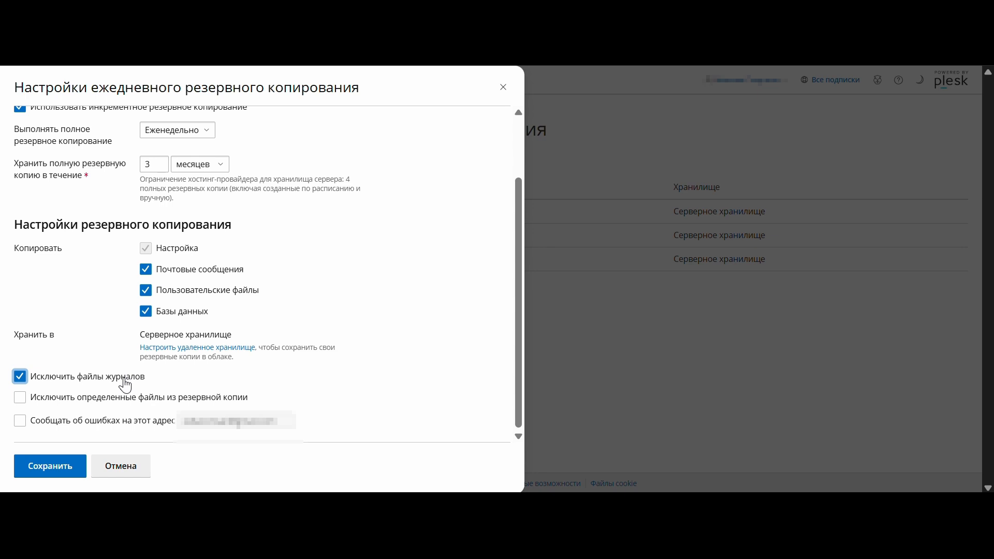
click(111, 399)
scroll(112, 409, down, 2)
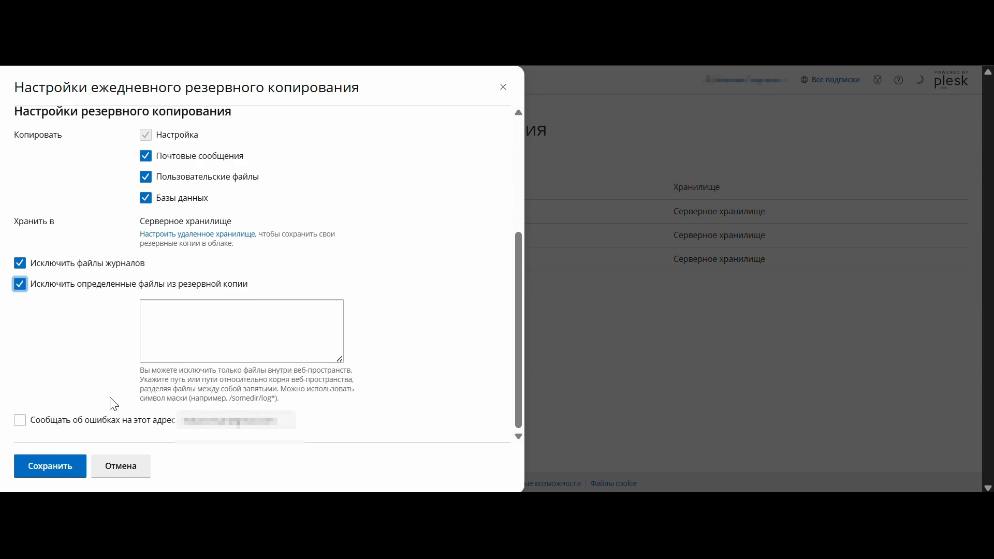
click(259, 350)
click(67, 423)
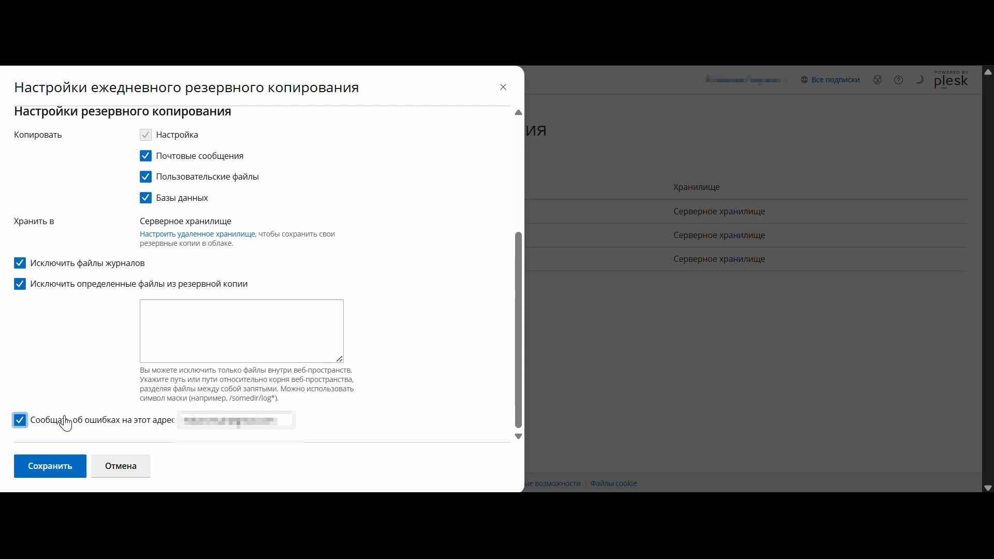
click(46, 467)
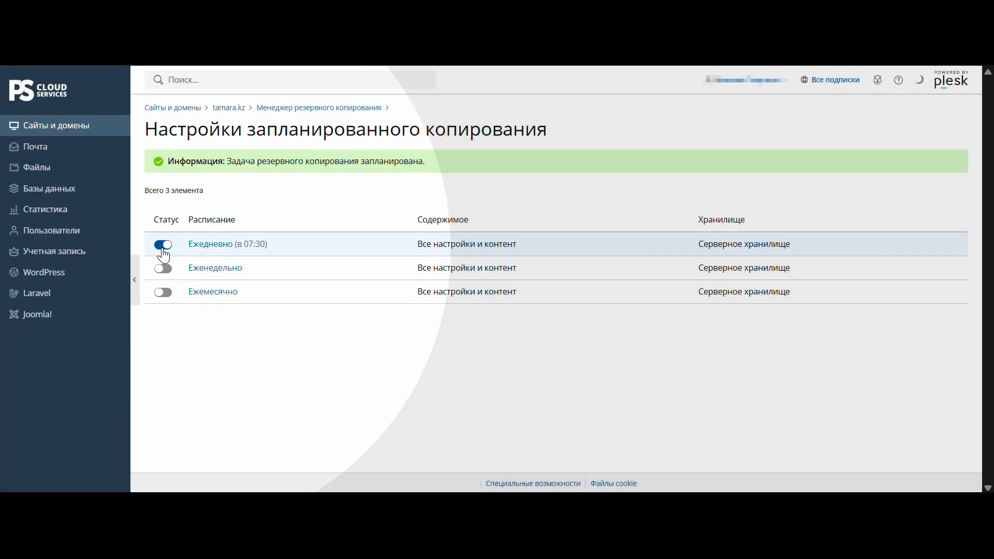
Disable the daily scheduled backup and return to the backup manager
click(162, 248)
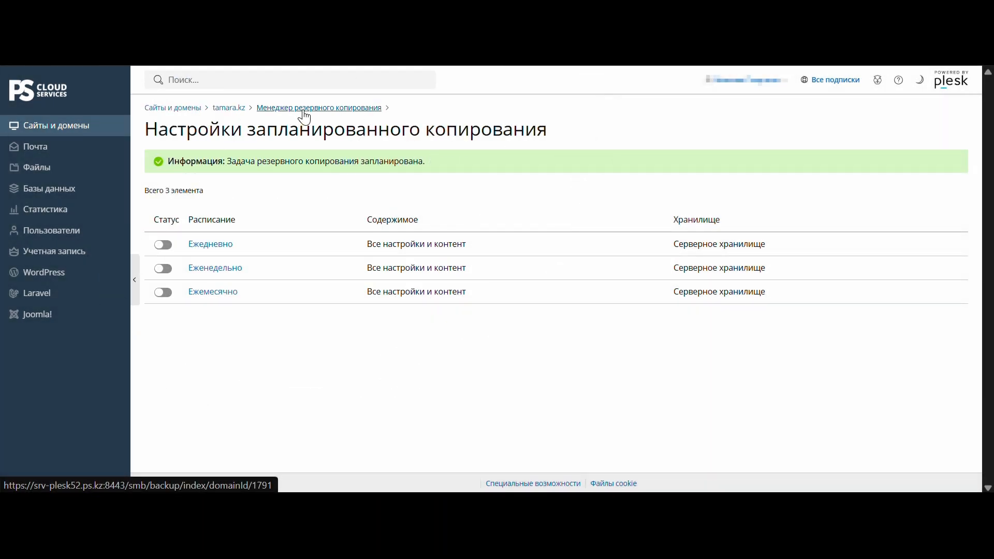
click(304, 109)
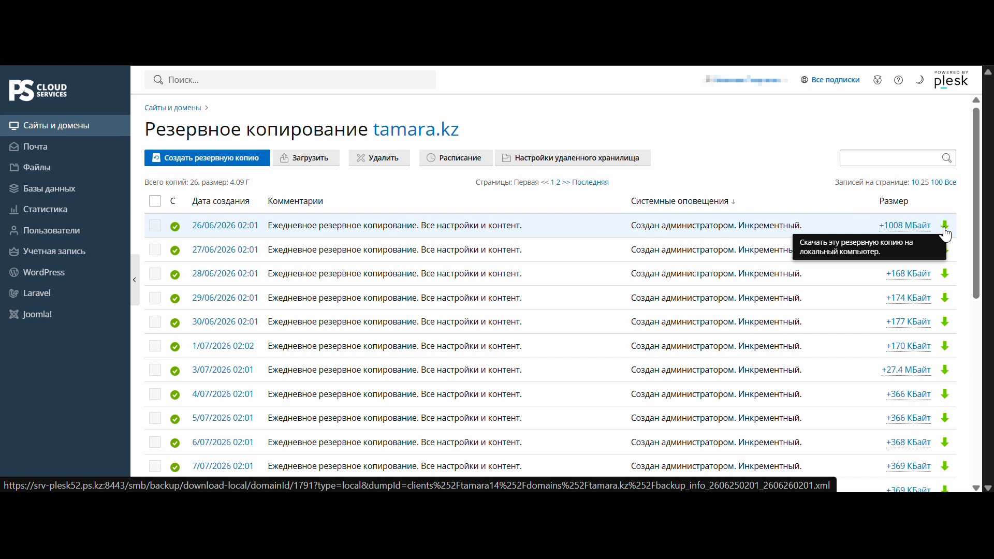
Download the backup dated 26/06/2026 02:01 to the computer with password protection turned off
click(944, 227)
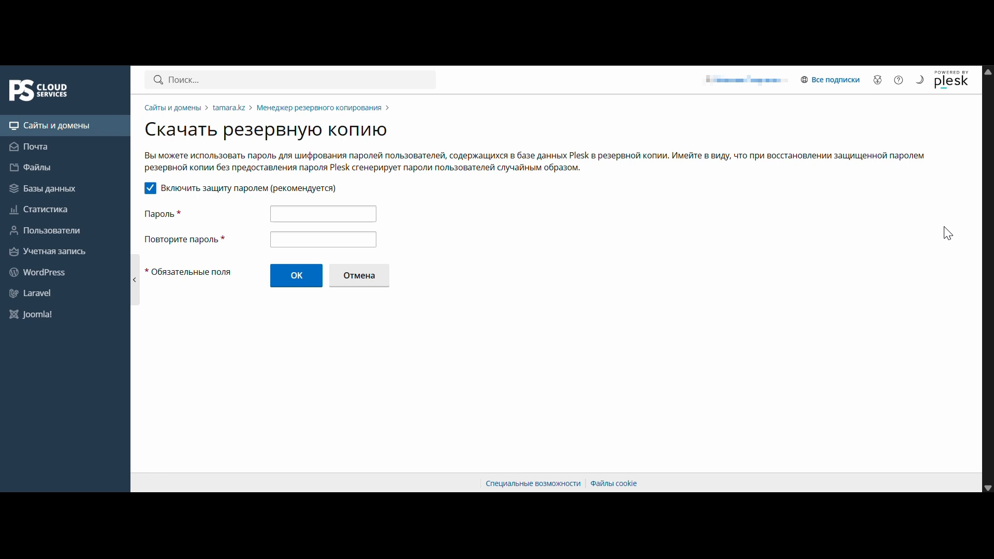
click(168, 195)
click(279, 275)
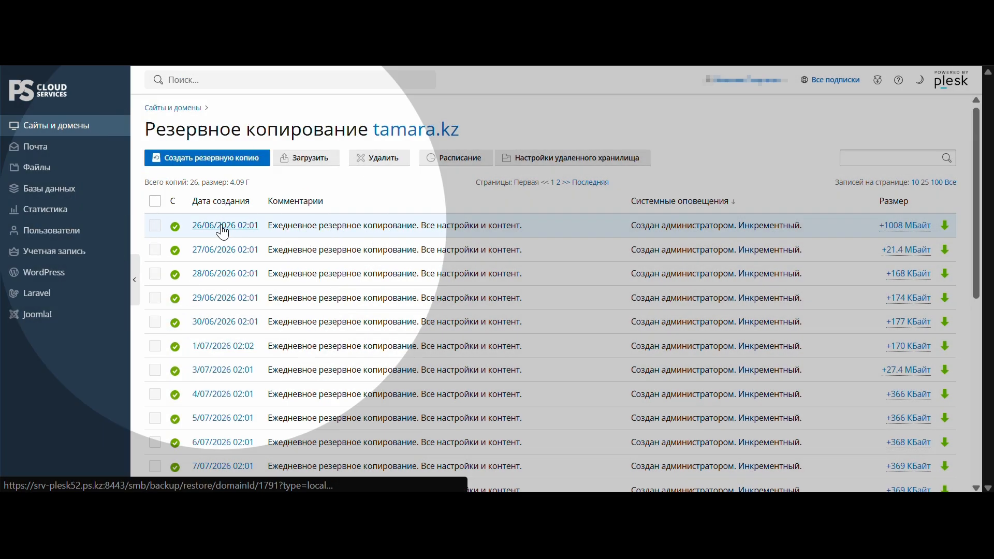
Restore the settings and content of the available mail account from the backup dated 26/06/2026 02:01
click(223, 227)
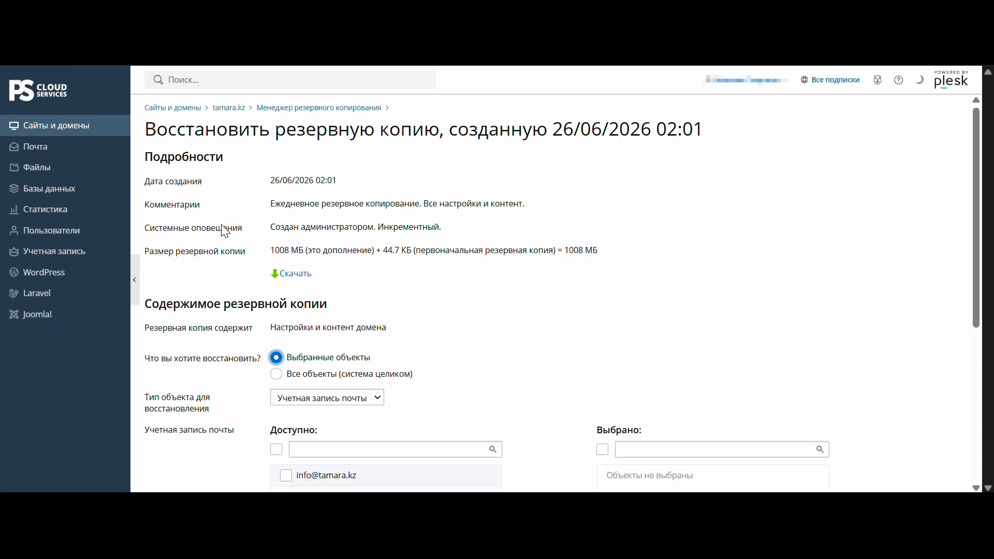
scroll(225, 231, down, 3)
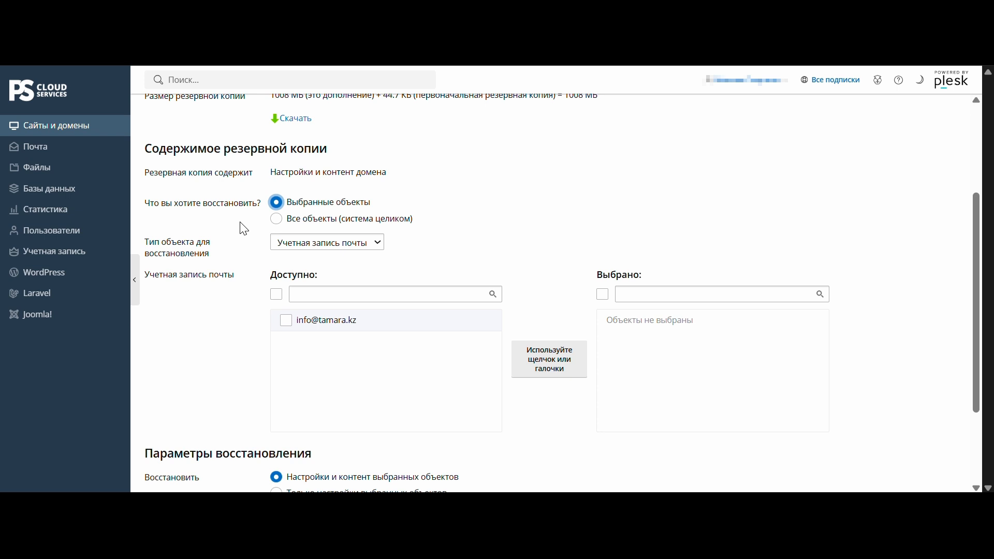
click(303, 322)
scroll(303, 322, down, 2)
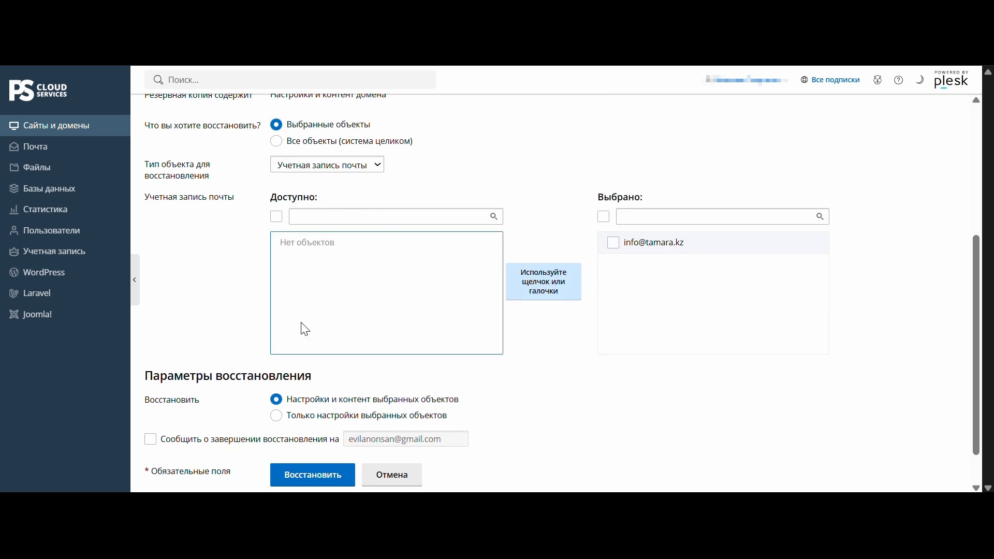
scroll(305, 329, down, 1)
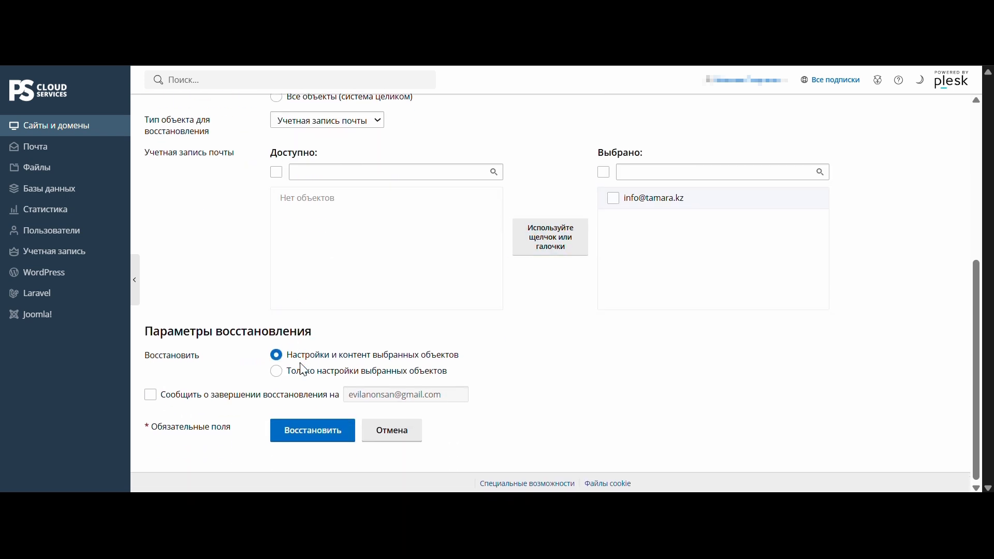
click(304, 431)
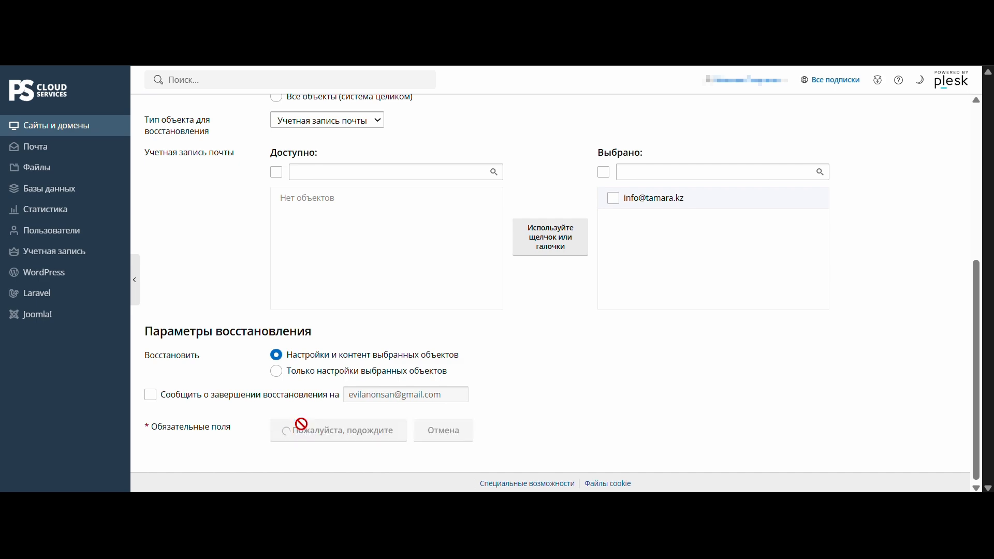